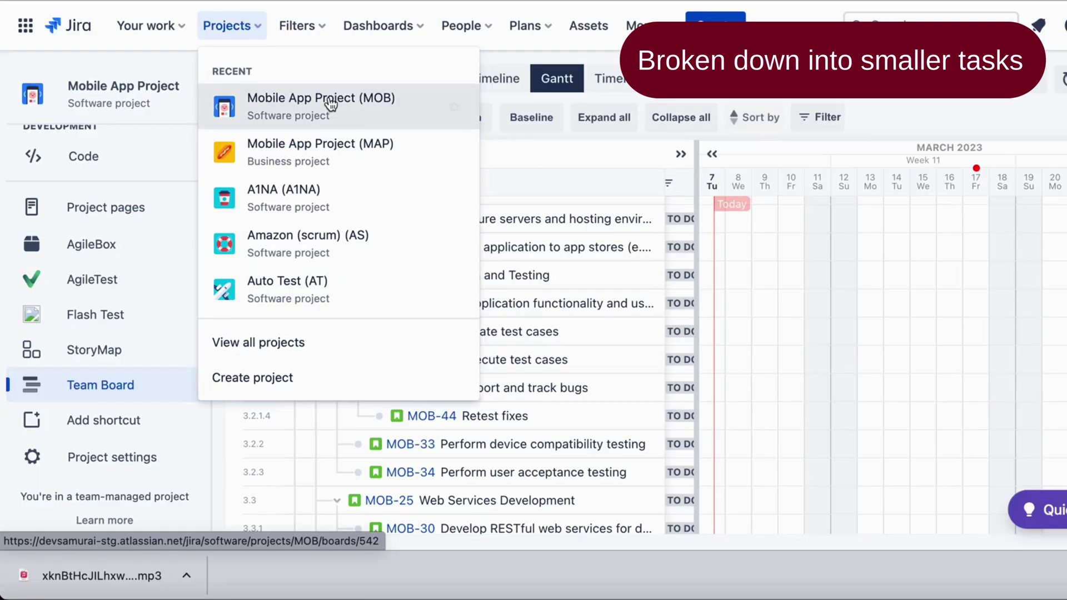
Step: Open the Mobile App Project (MOB) and its Team Board WBS Gantt chart
click(327, 97)
scroll(105, 422, down, 3)
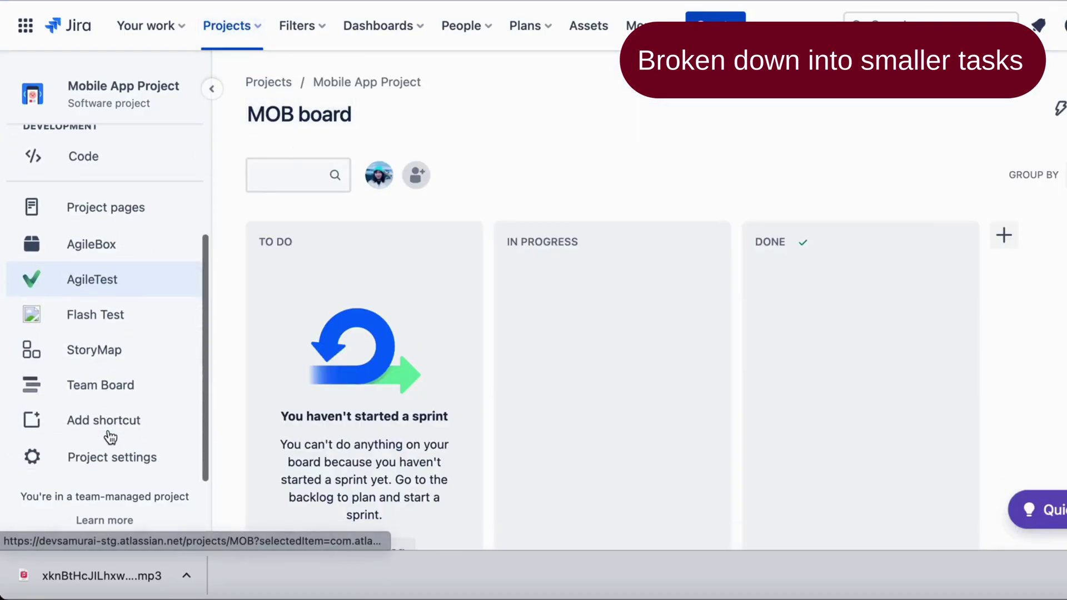
click(101, 388)
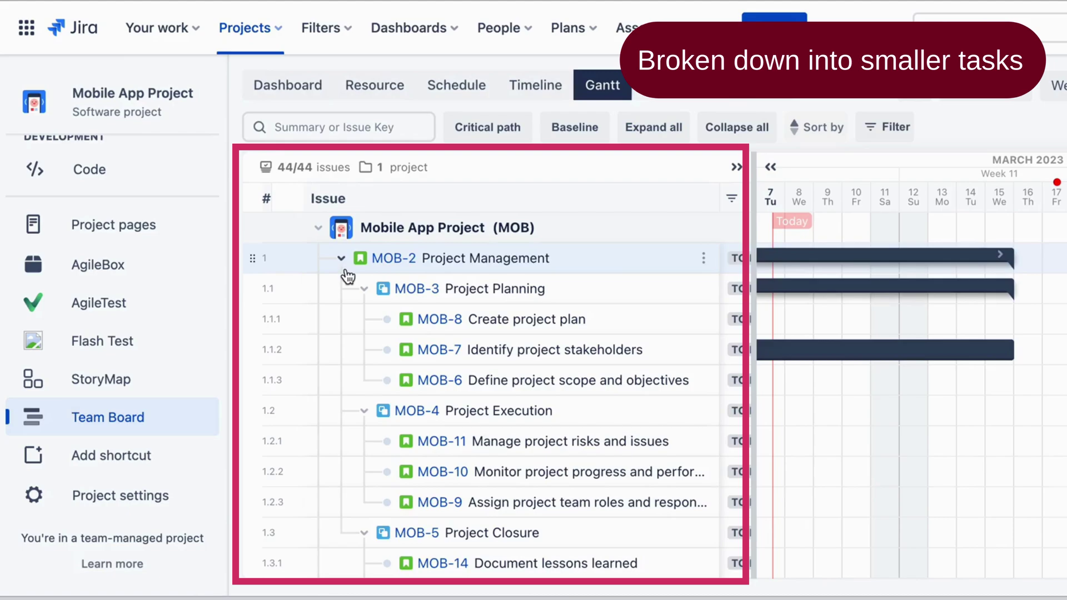
Step: Collapse MOB-2 and expand MOB-1 Requirements Analysis and MOB-22 Development in the hierarchy
click(341, 258)
click(342, 319)
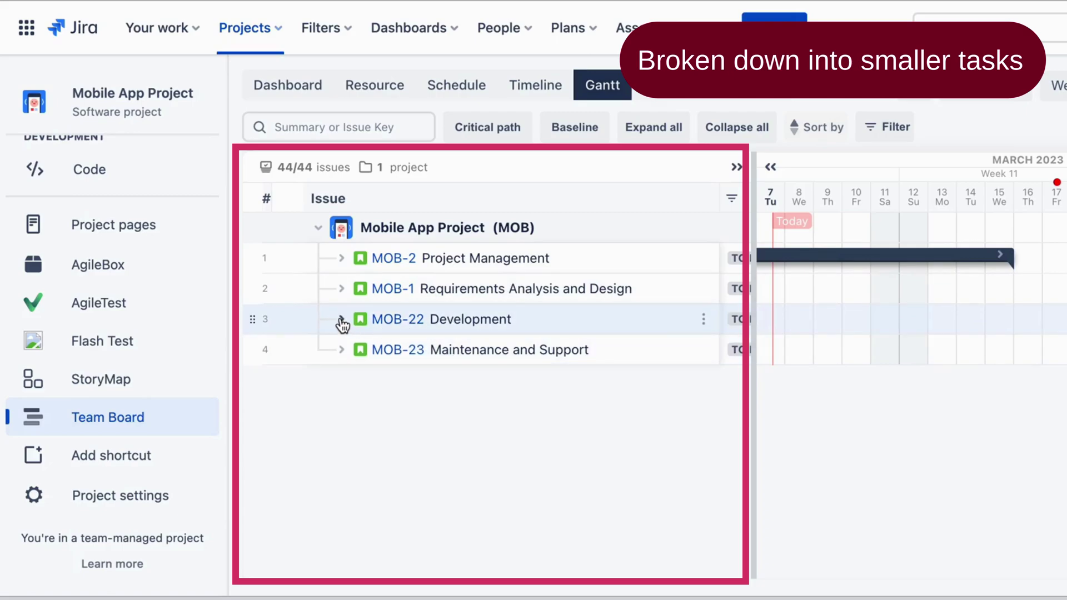
click(342, 288)
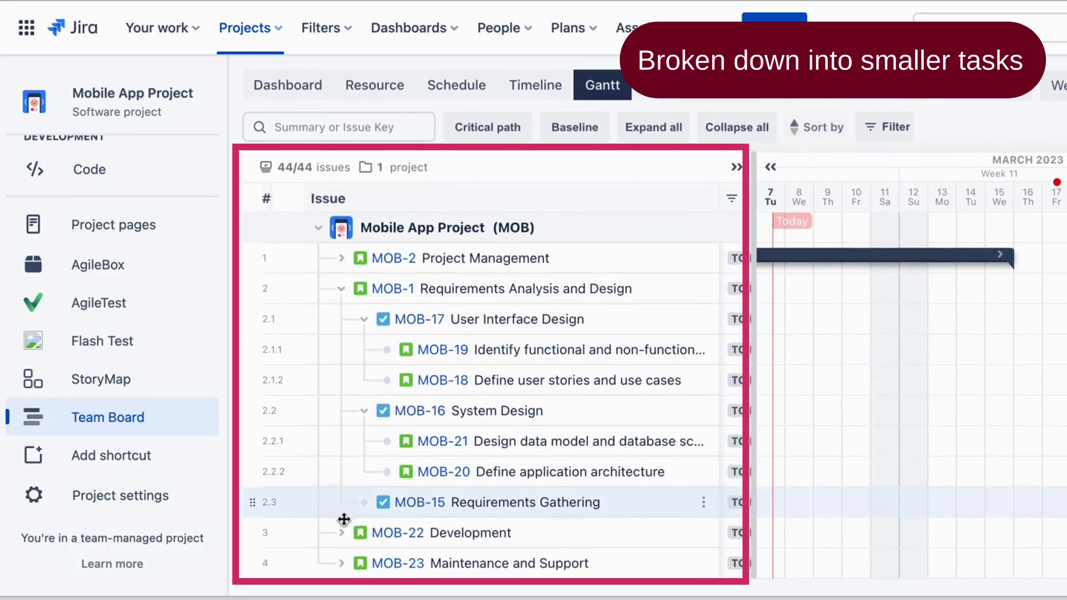
click(341, 532)
scroll(521, 506, down, 6)
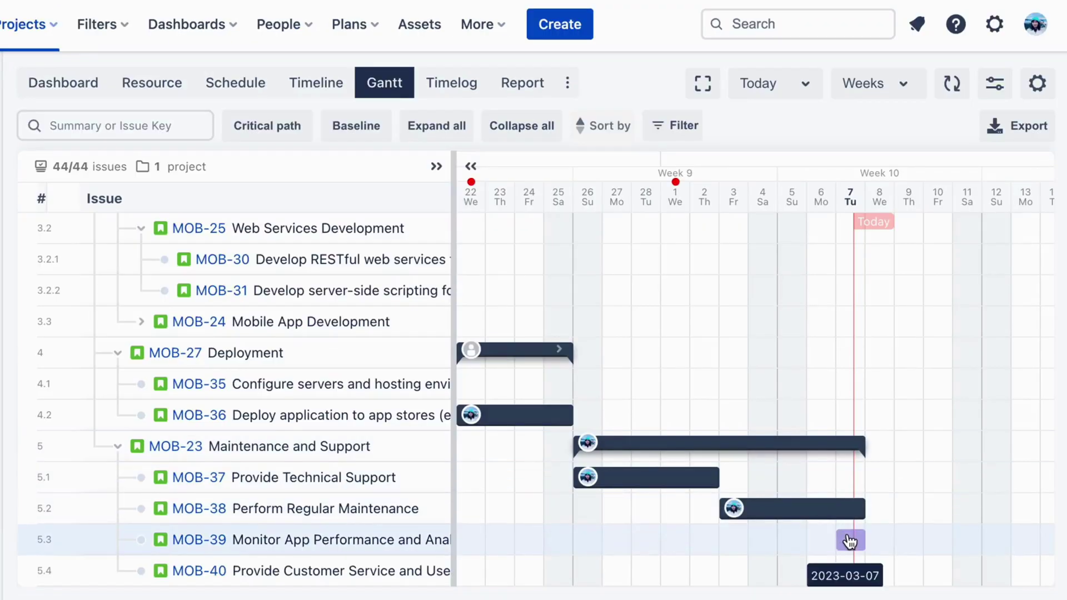
Step: Plan MOB-39 from 2023-03-08 with an assignee and end date, then shift the MOB-38 bar one day later
click(881, 544)
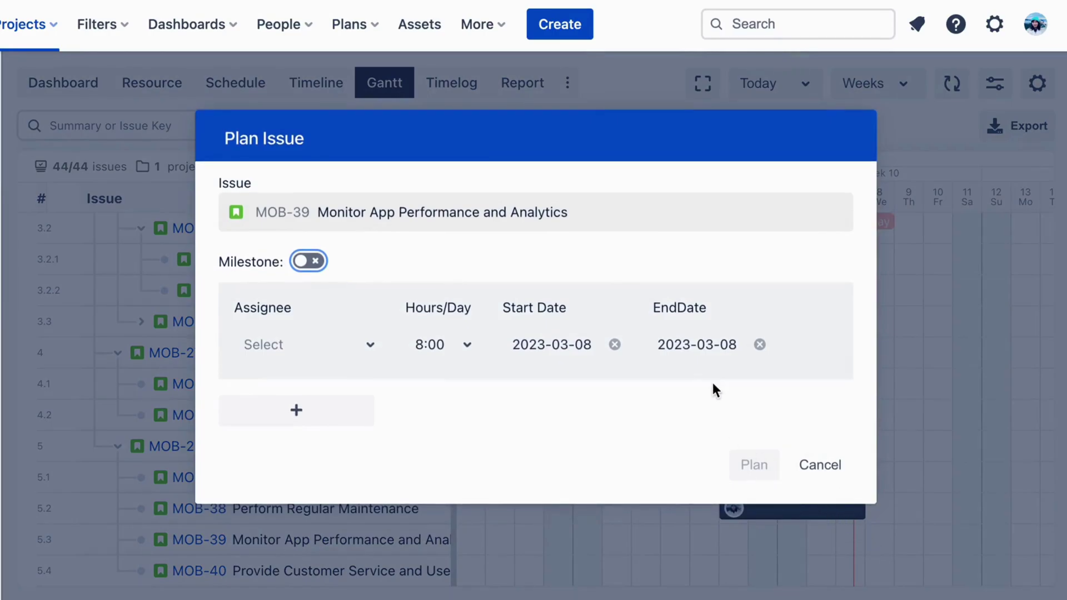
click(368, 346)
click(340, 465)
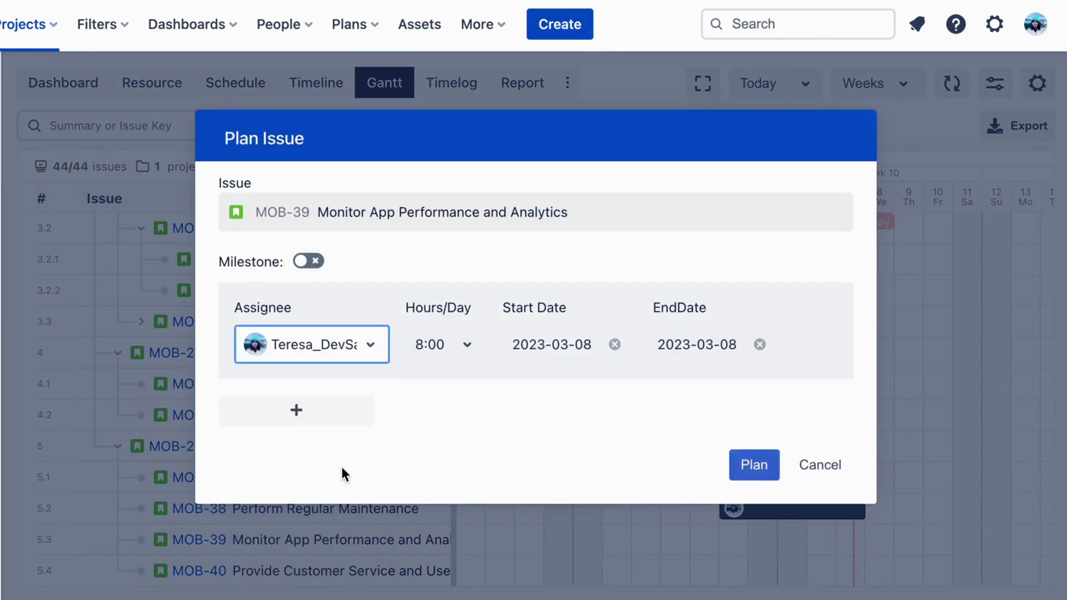
click(738, 345)
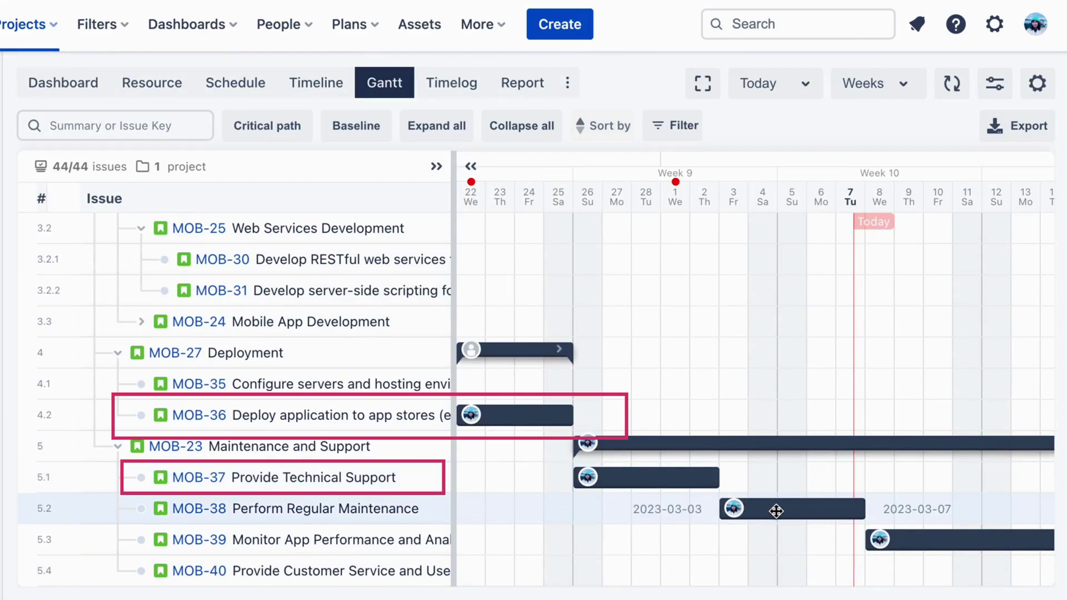
drag(776, 510, 805, 509)
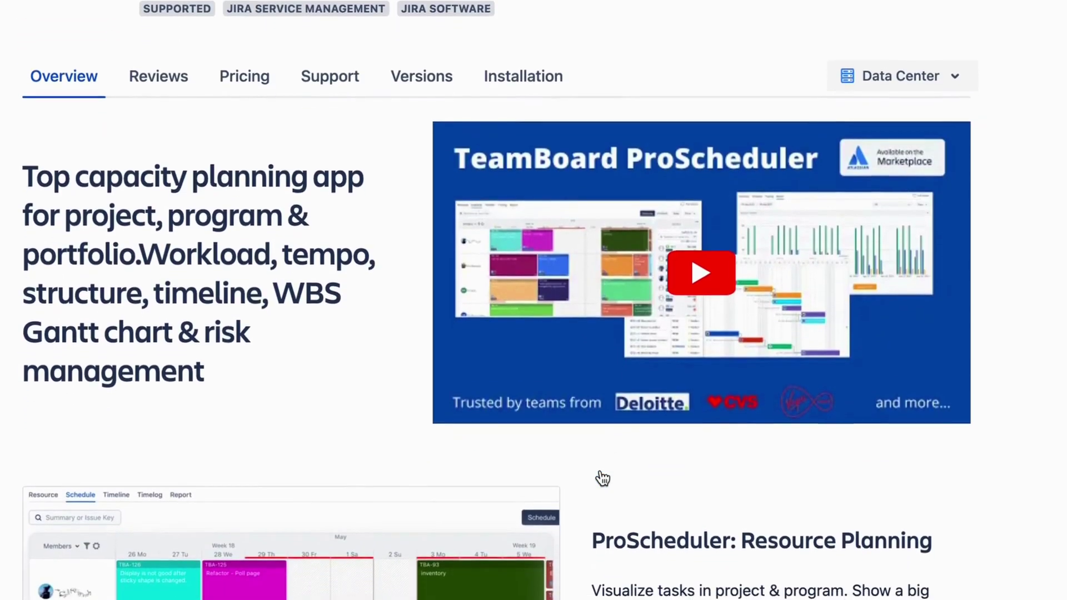
scroll(599, 469, down, 5)
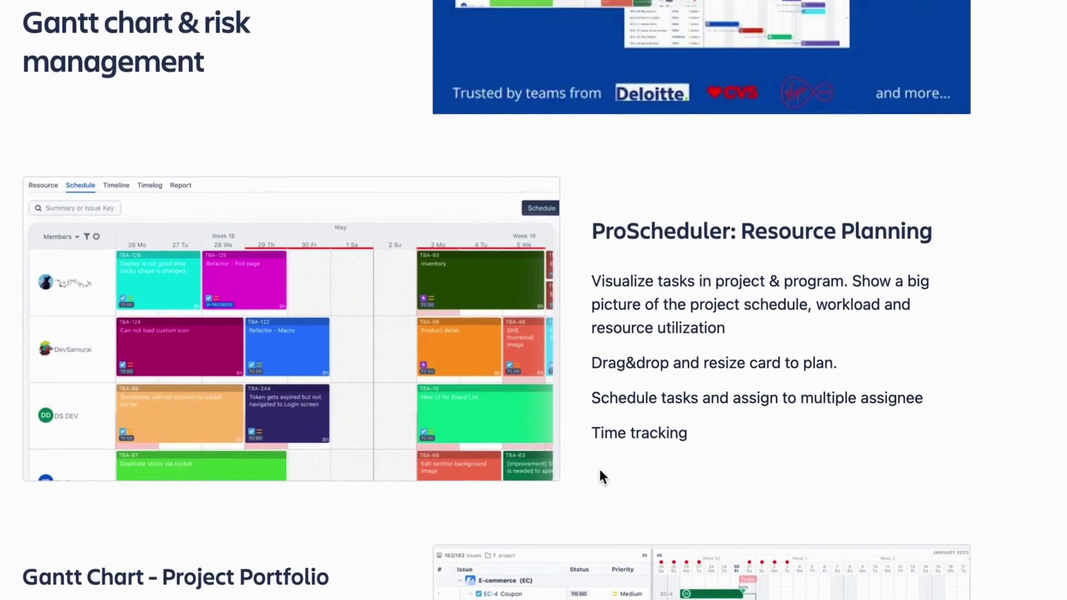
scroll(599, 469, down, 4)
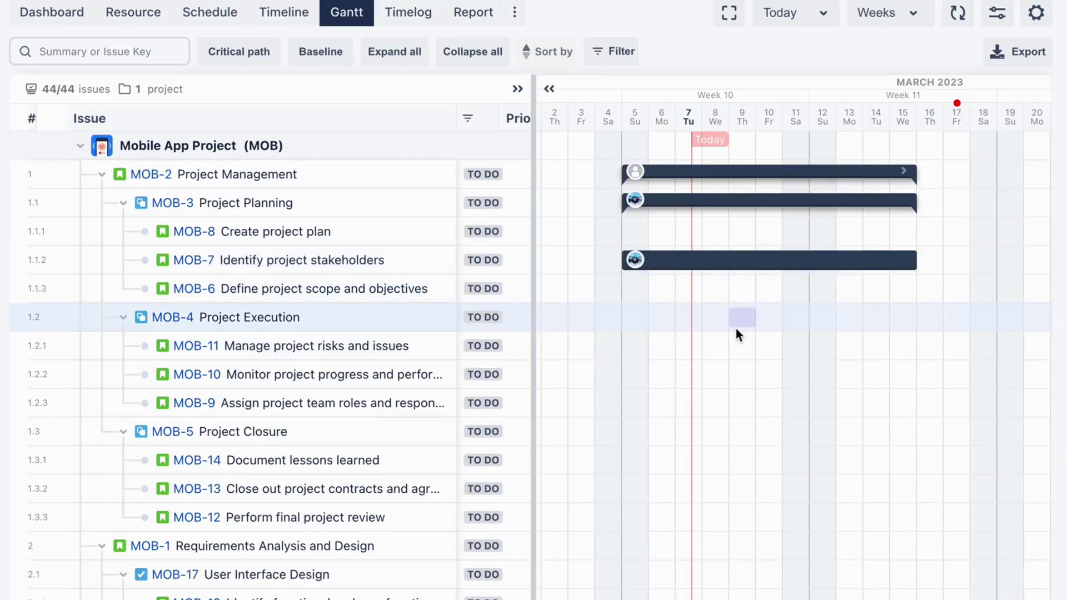
Step: Plan MOB-4 Project Execution through 2023-03-18 with a team member assigned
click(736, 326)
click(377, 255)
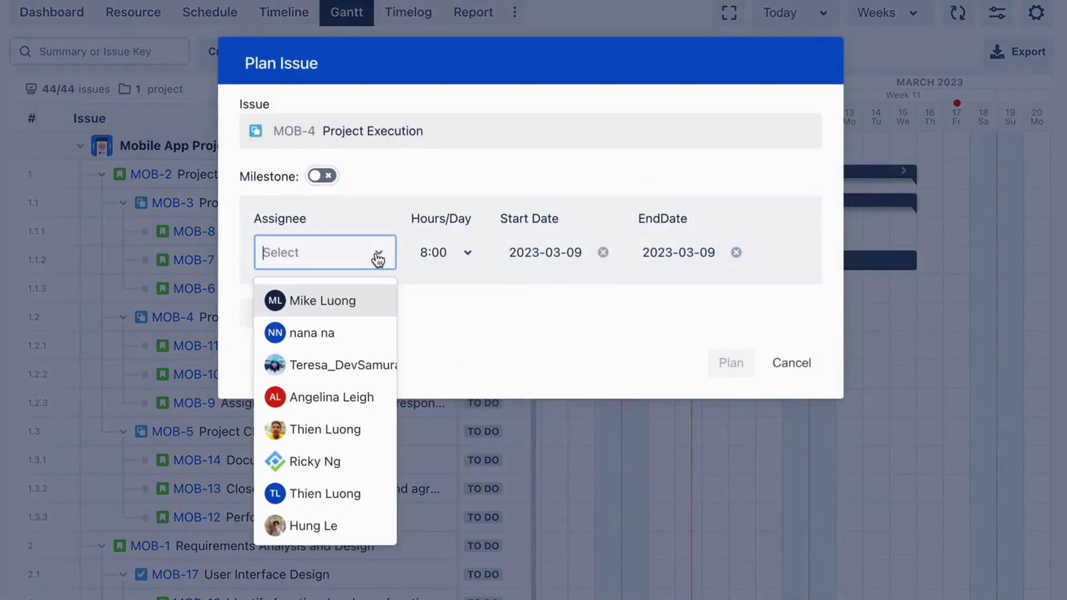
click(324, 375)
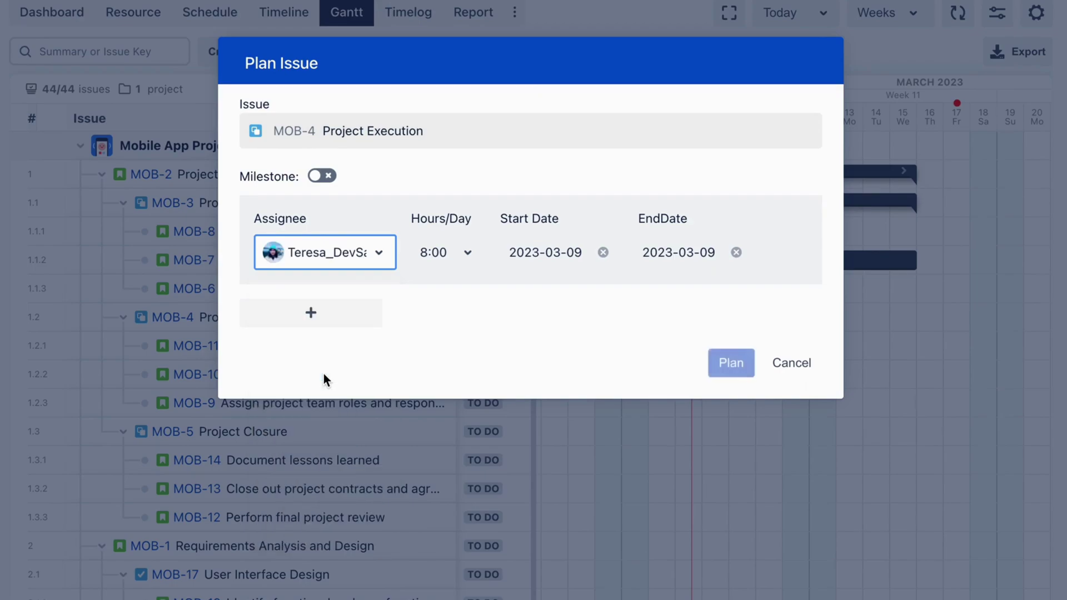
click(707, 251)
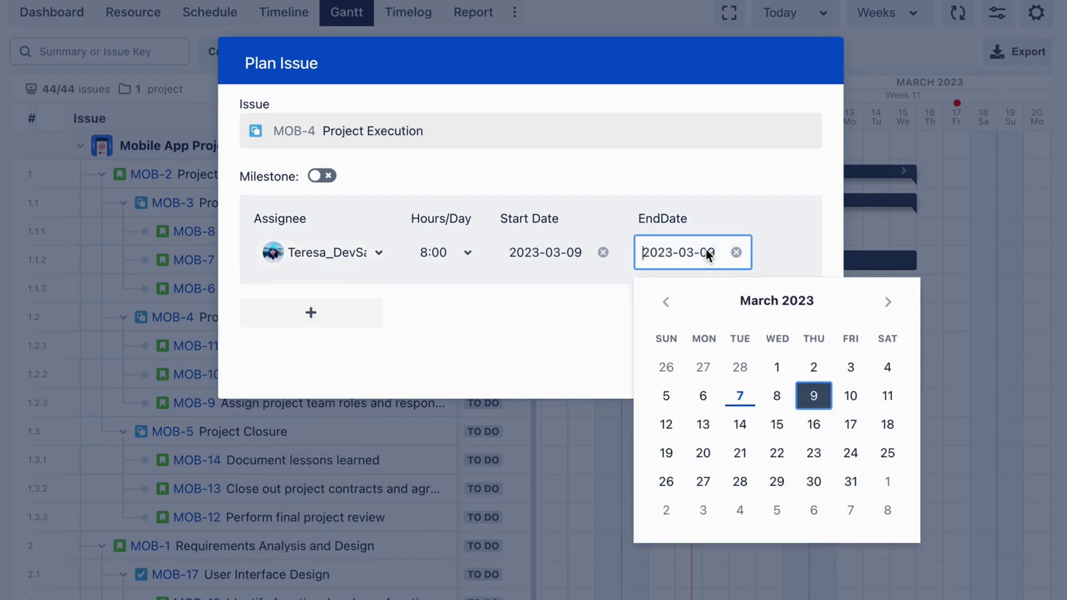
click(888, 425)
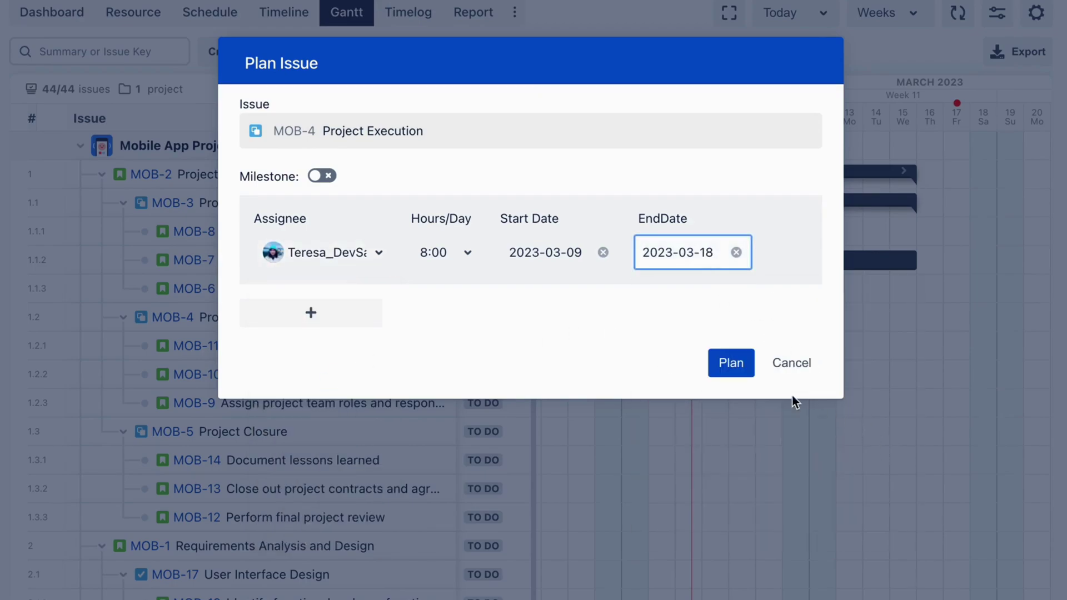
click(739, 363)
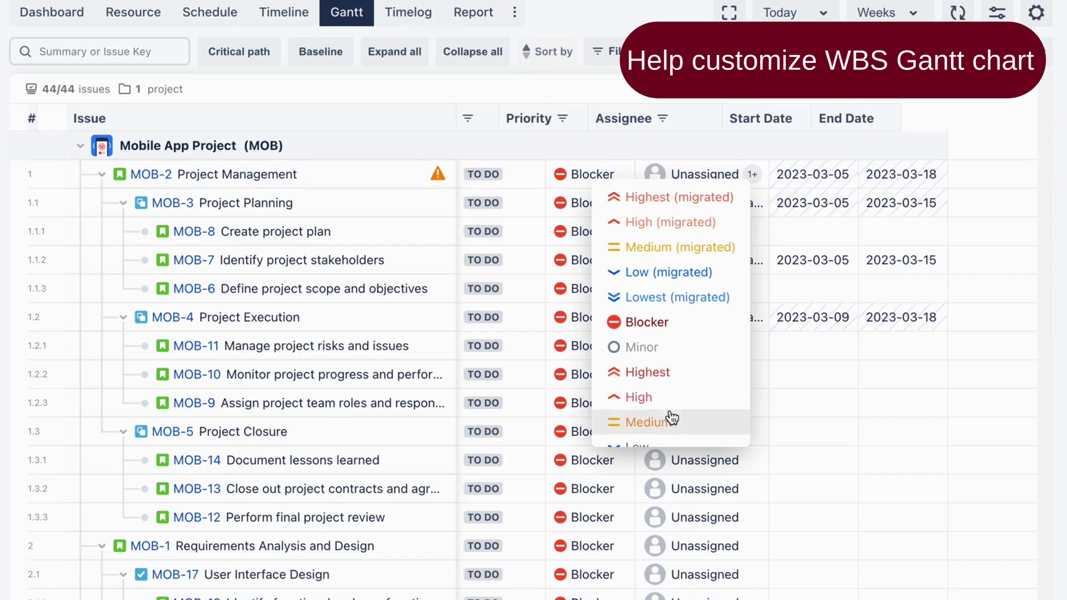
Step: Dismiss the Priority choices, review the assignee and date columns, and restore the Gantt timeline panel
click(784, 183)
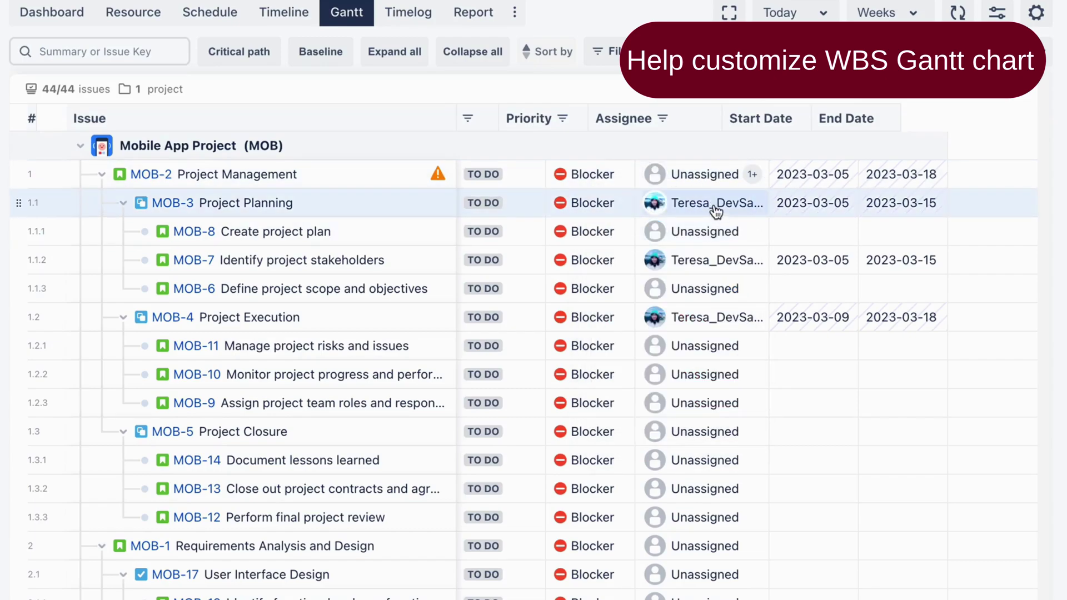
scroll(697, 492, down, 2)
scroll(689, 490, up, 2)
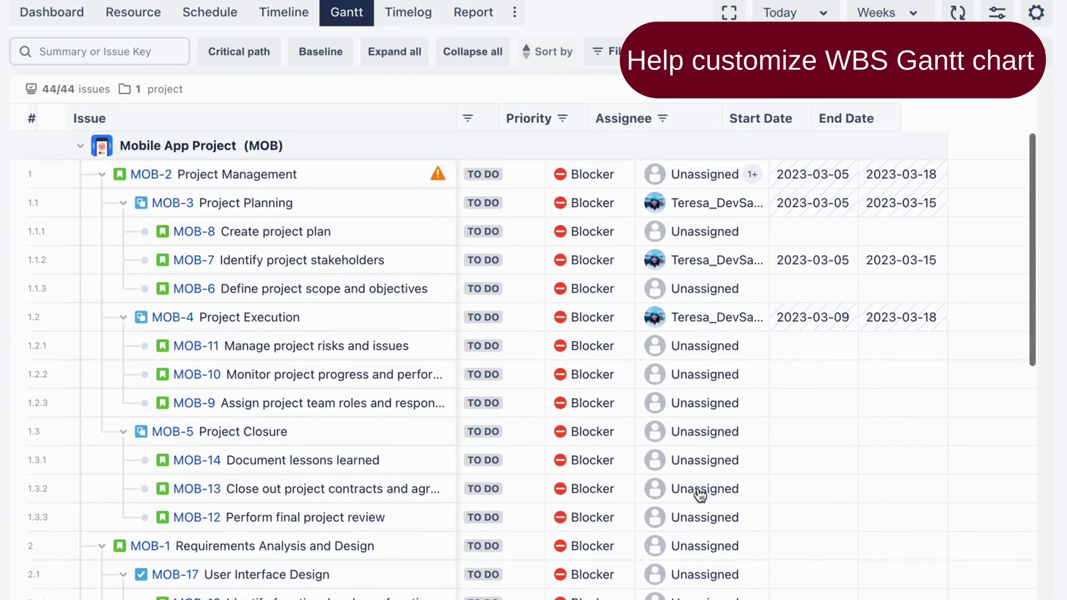
click(1038, 94)
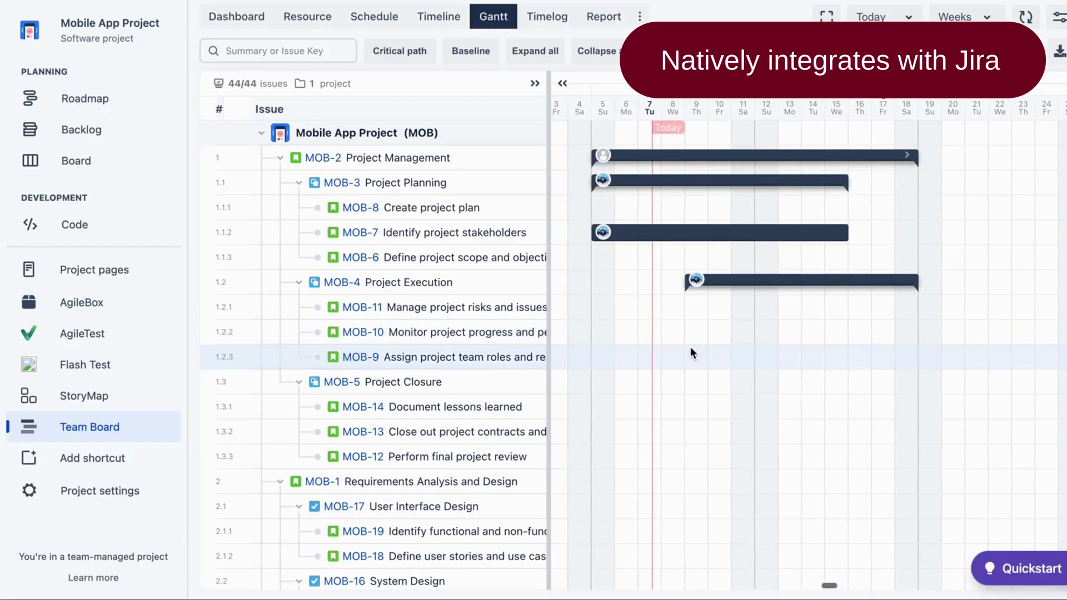
Step: Open MOB-2 Project Management and start a comment reading 'link to Jira_Teamboard'
click(322, 158)
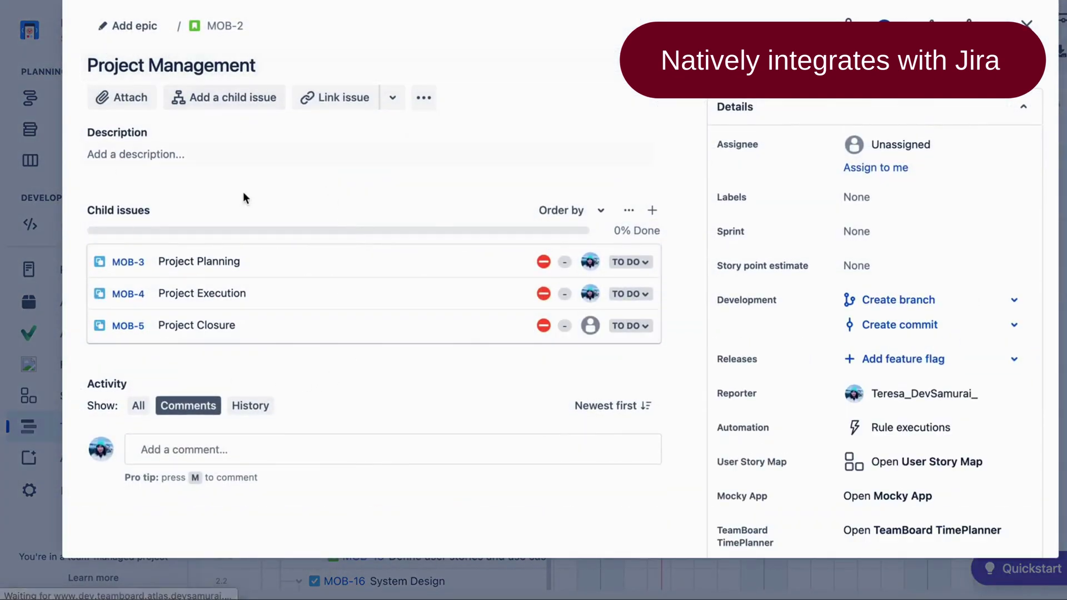
click(243, 455)
text(I)
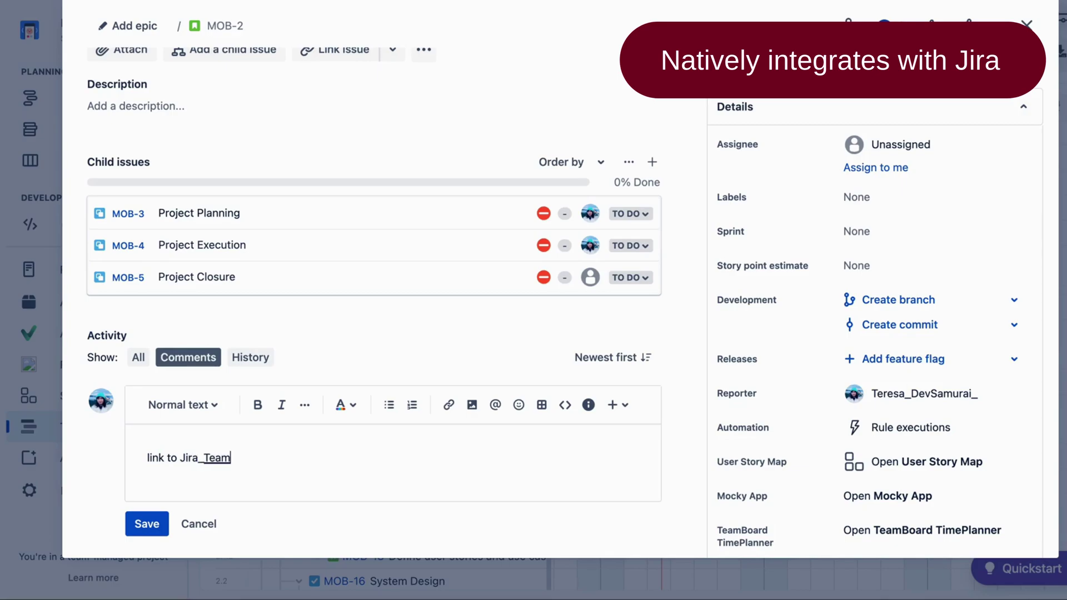
Step: Save the MOB-2 comment, then show the export options for the Dashboard's Report chart
click(147, 524)
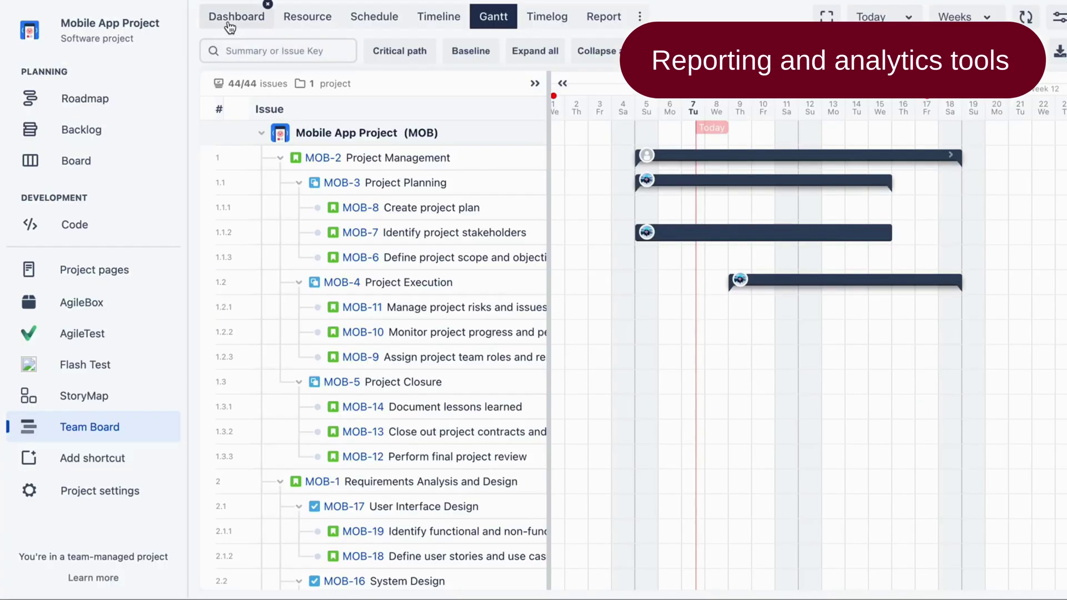
click(232, 16)
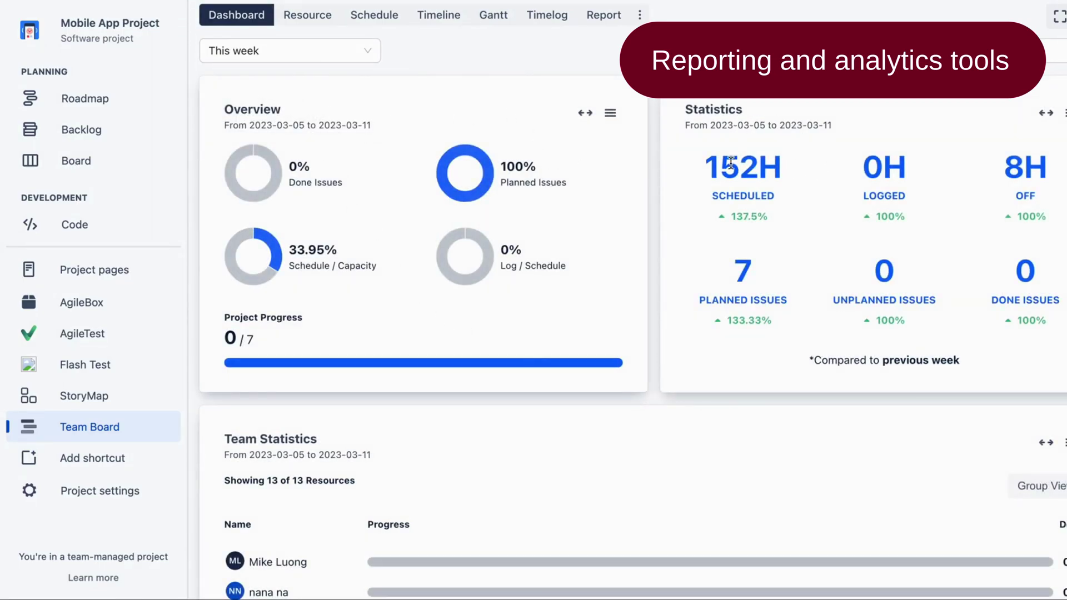
scroll(735, 434, down, 11)
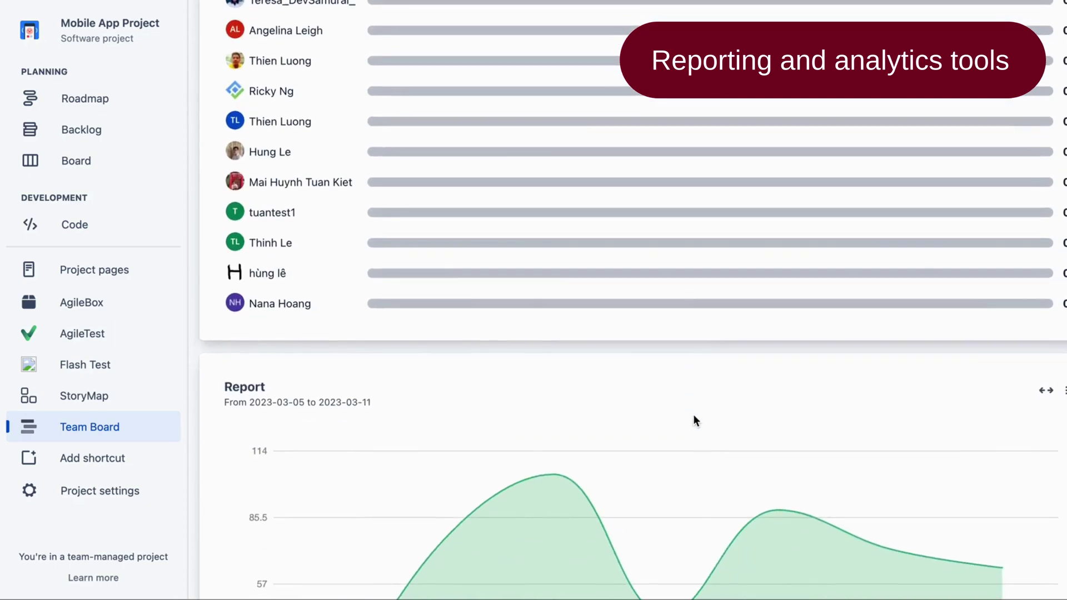
scroll(693, 421, down, 3)
scroll(513, 448, down, 1)
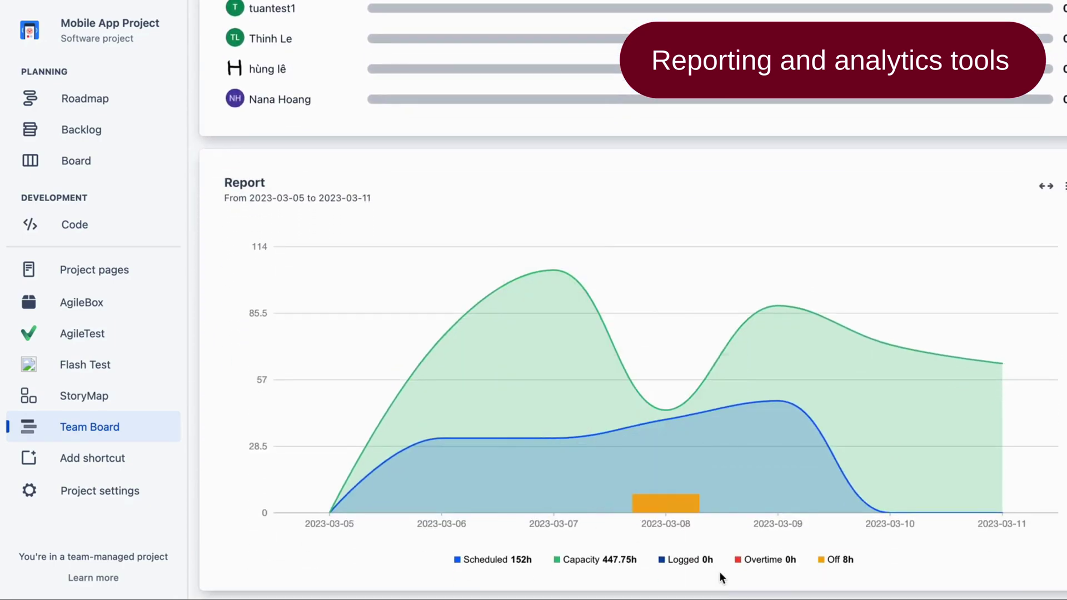
click(1064, 186)
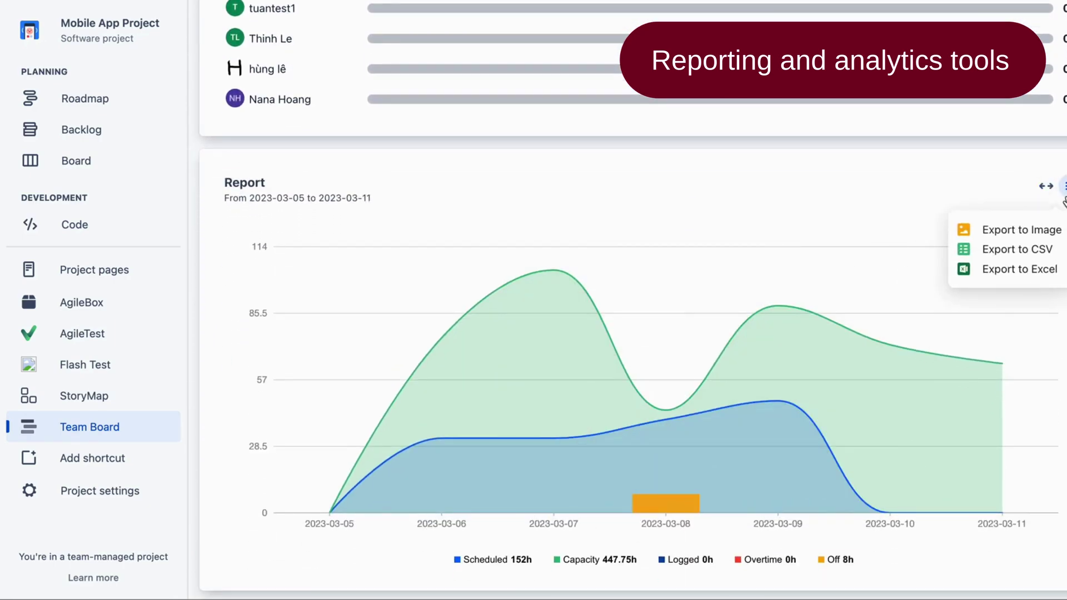